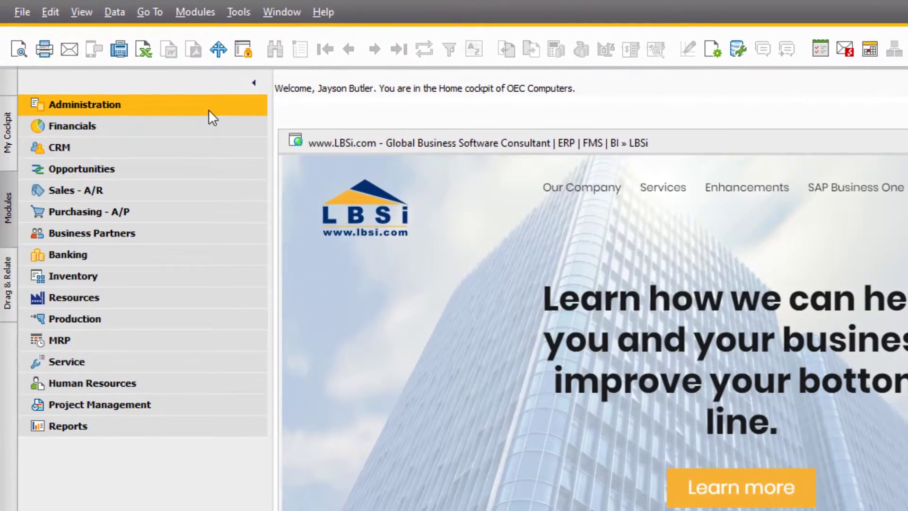
- Expand the Administration options in the Modules panel
left_click(209, 109)
- Open Alerts Management and browse the saved alerts back and forth toward Minimum Stock Deviation
left_click(179, 358)
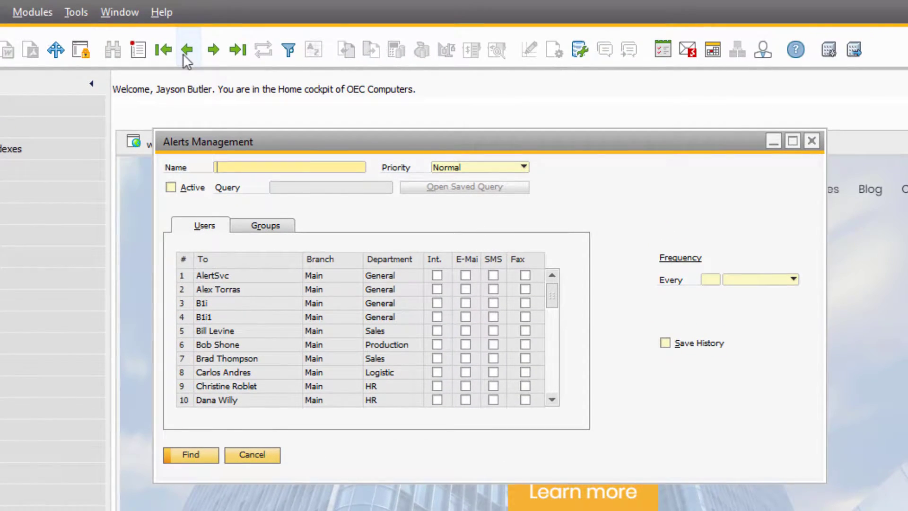
left_click(182, 53)
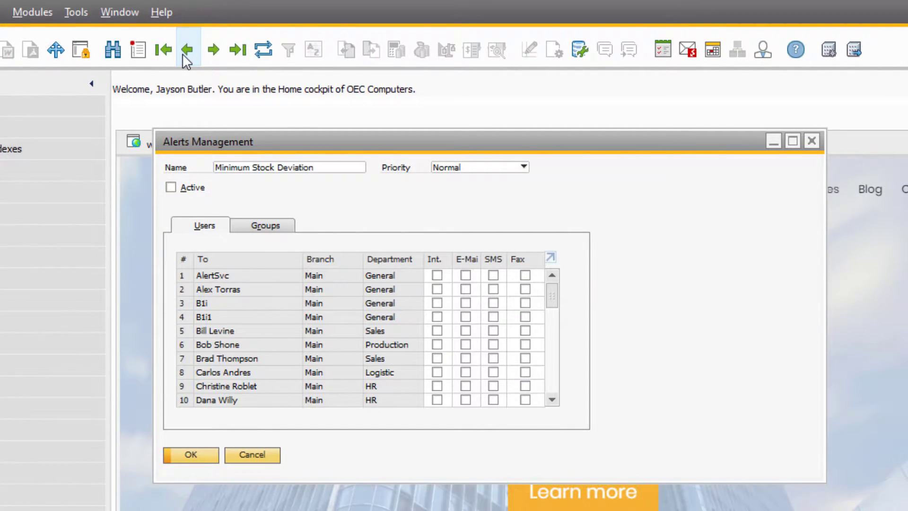
left_click(182, 54)
left_click(182, 53)
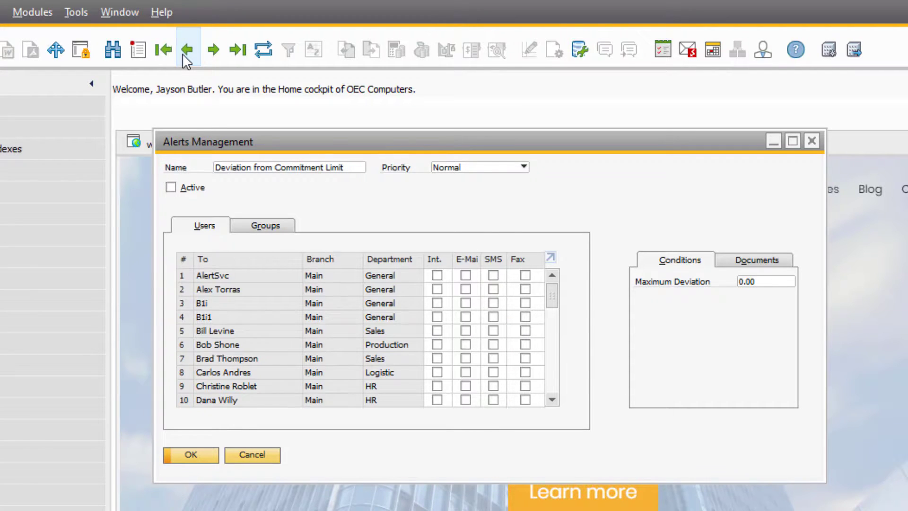
left_click(214, 53)
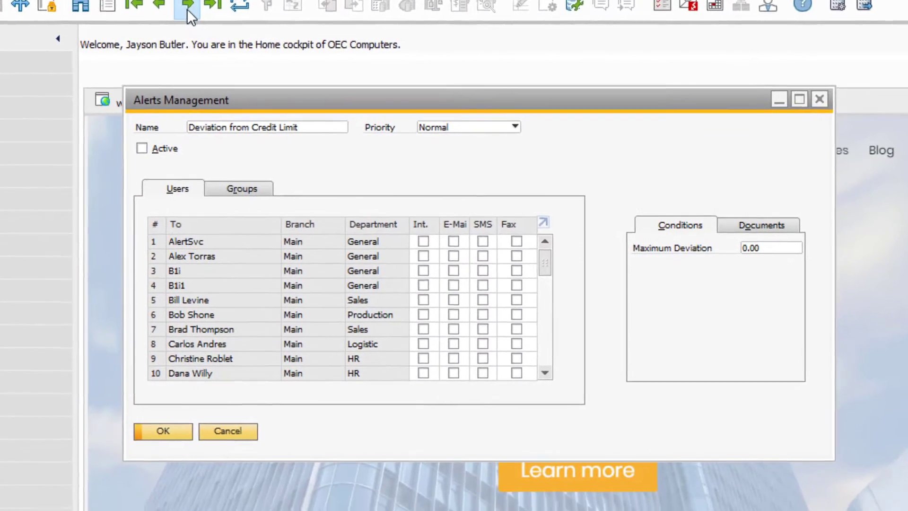
- Bring up the Minimum Stock Deviation alert, mark it Active and set its priority to High
left_click(215, 50)
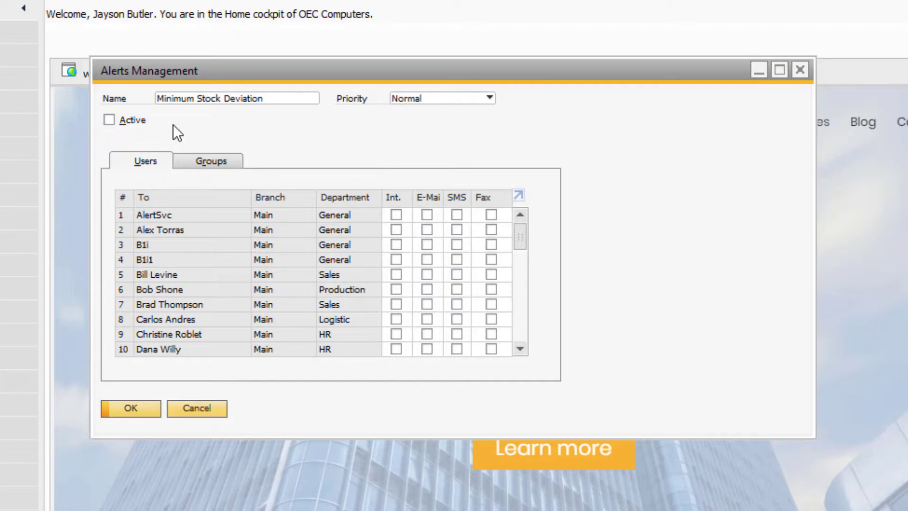
left_click(109, 122)
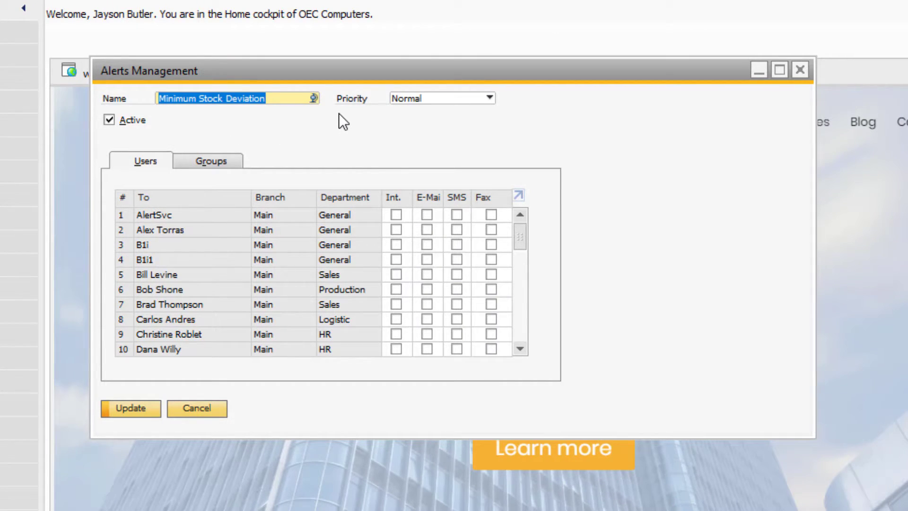
left_click(408, 100)
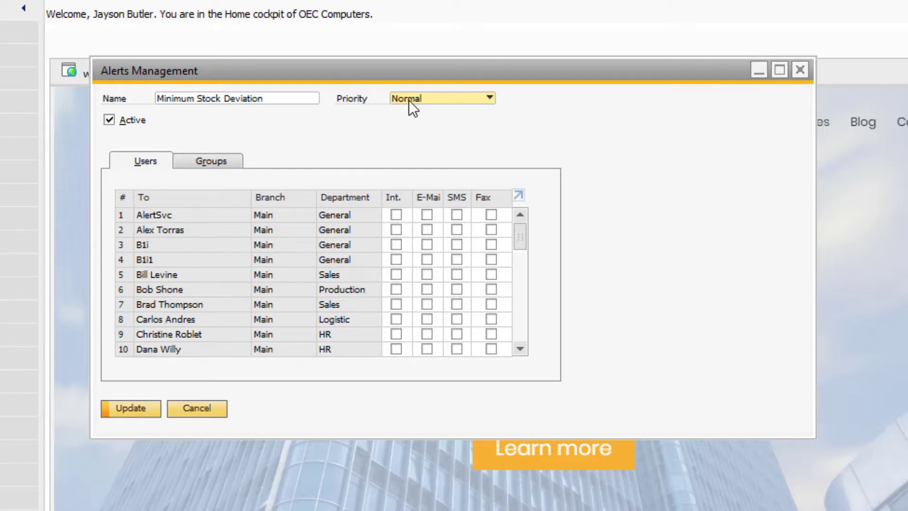
left_click(417, 142)
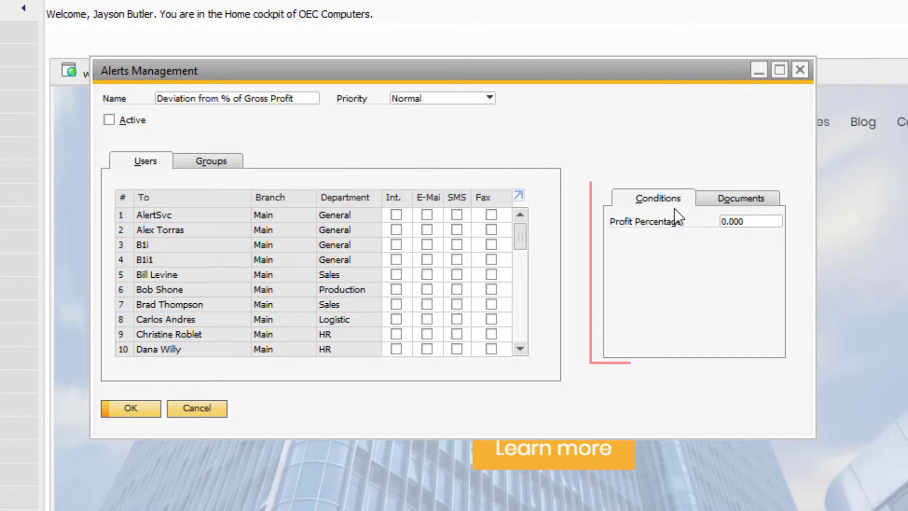
- Review the Gross Profit alert's Documents and Conditions tabs, finishing on the document types list
left_click(702, 196)
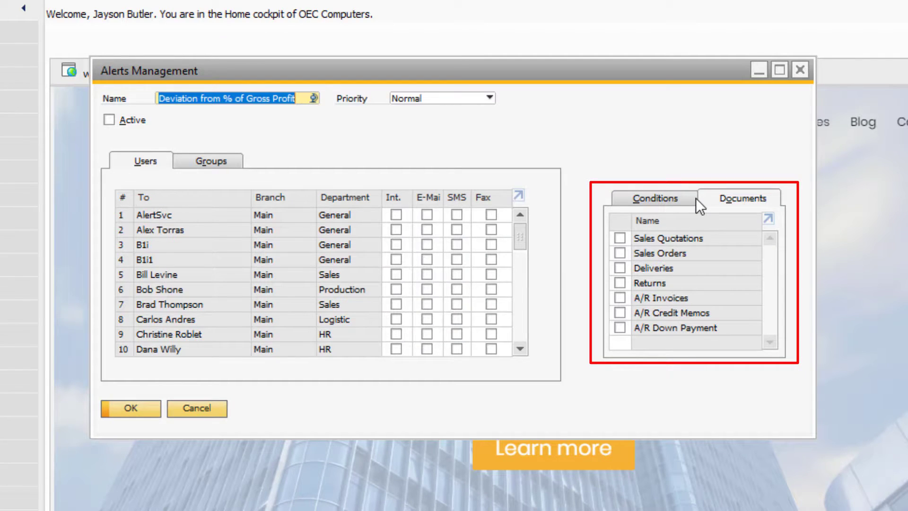
left_click(683, 202)
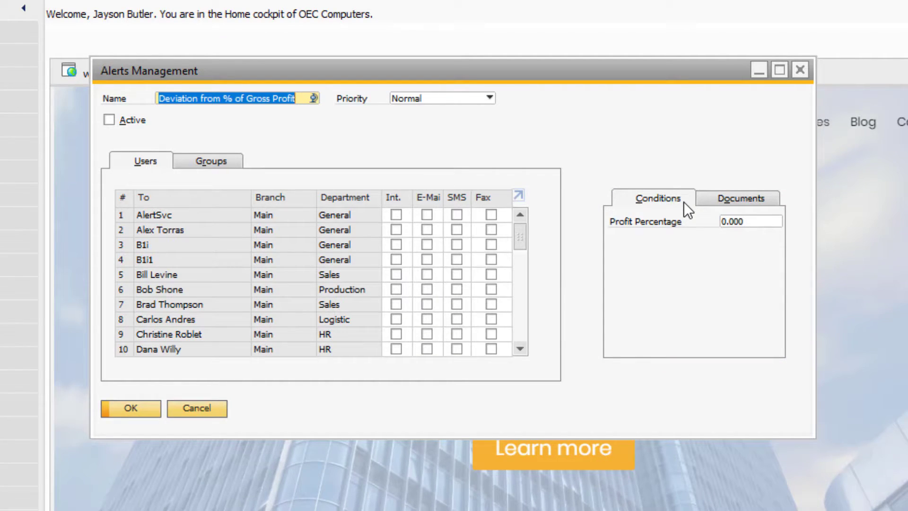
left_click(702, 196)
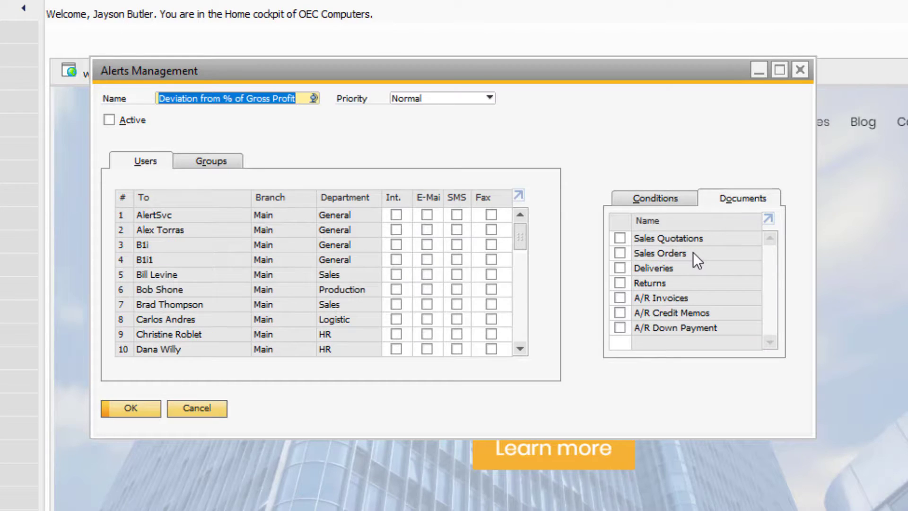
- Check the alert's condition, recipient groups and users, then save the active High-priority alert
left_click(663, 197)
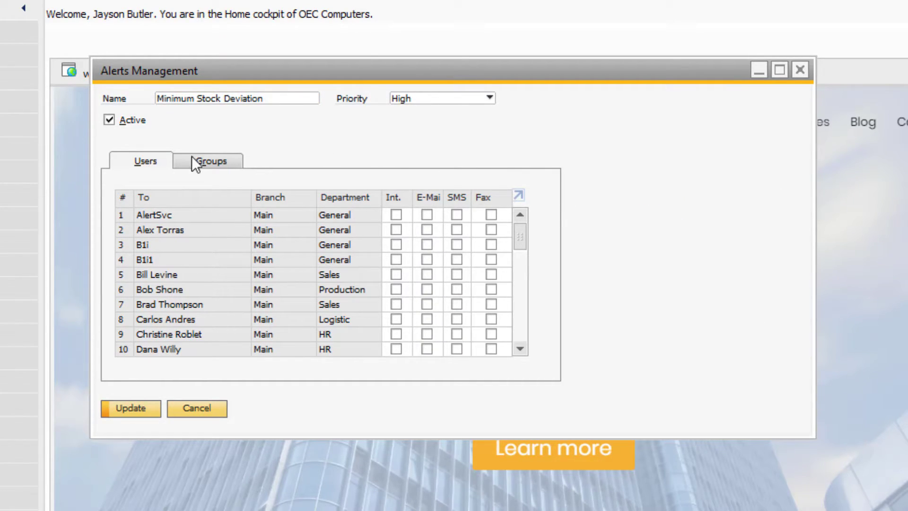
left_click(205, 156)
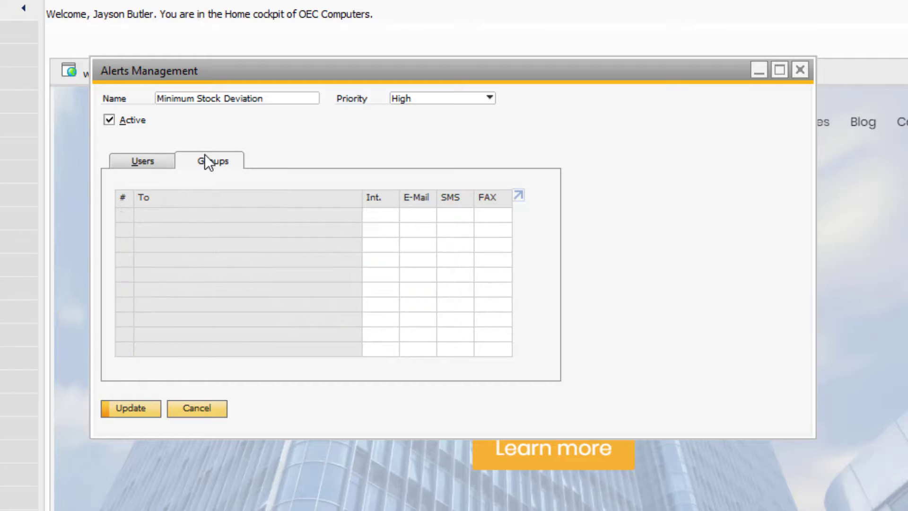
left_click(151, 164)
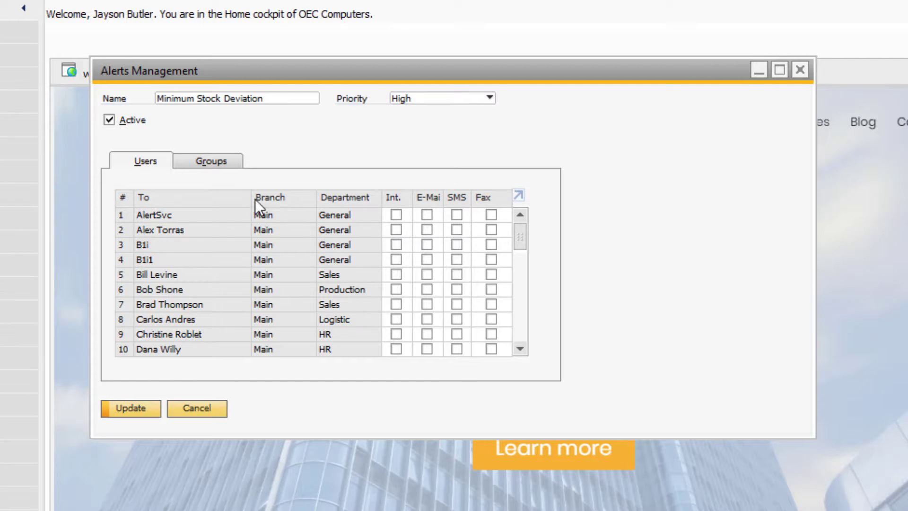
scroll(256, 229, "down", 5)
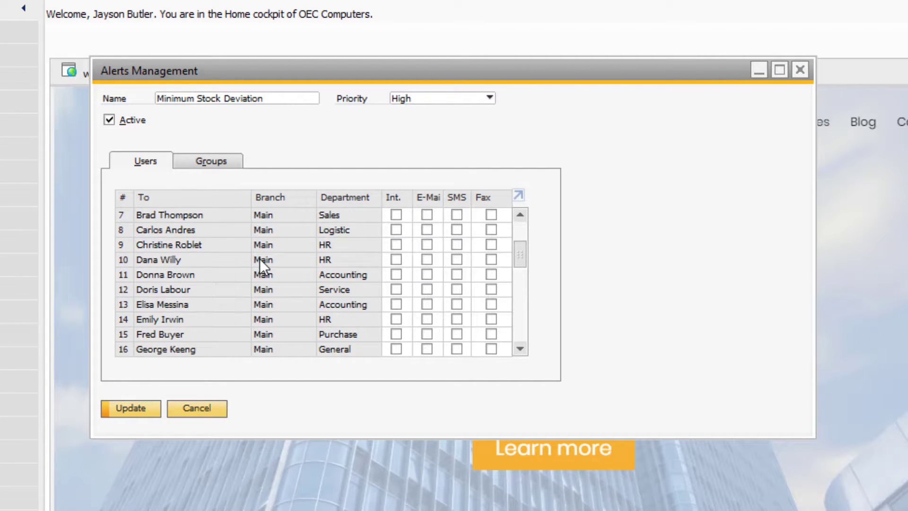
scroll(260, 270, "down", 1)
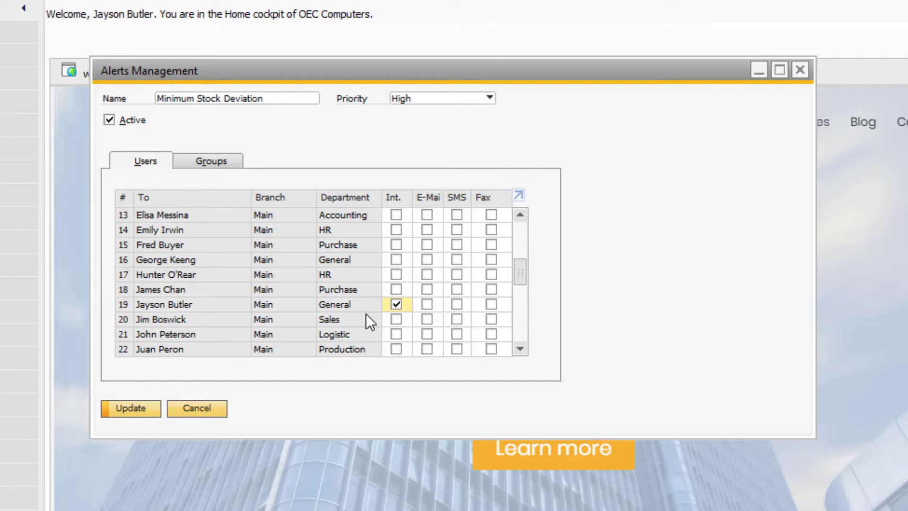
scroll(365, 313, "up", 4)
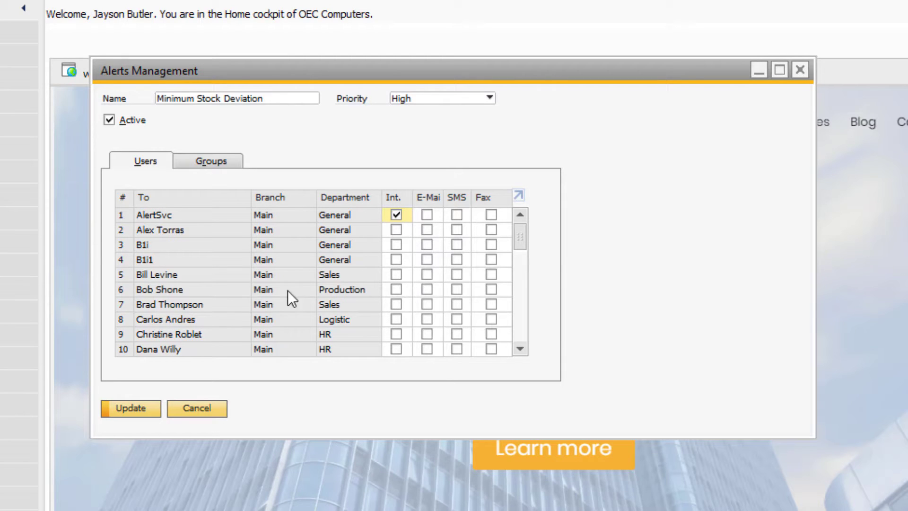
left_click(142, 404)
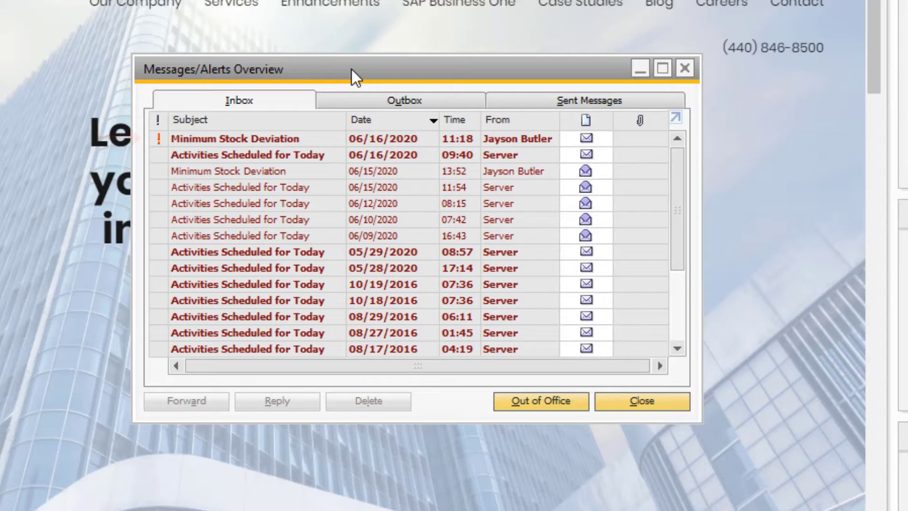
- Open the newest Minimum Stock Deviation message in the inbox to view its item details
left_click(311, 140)
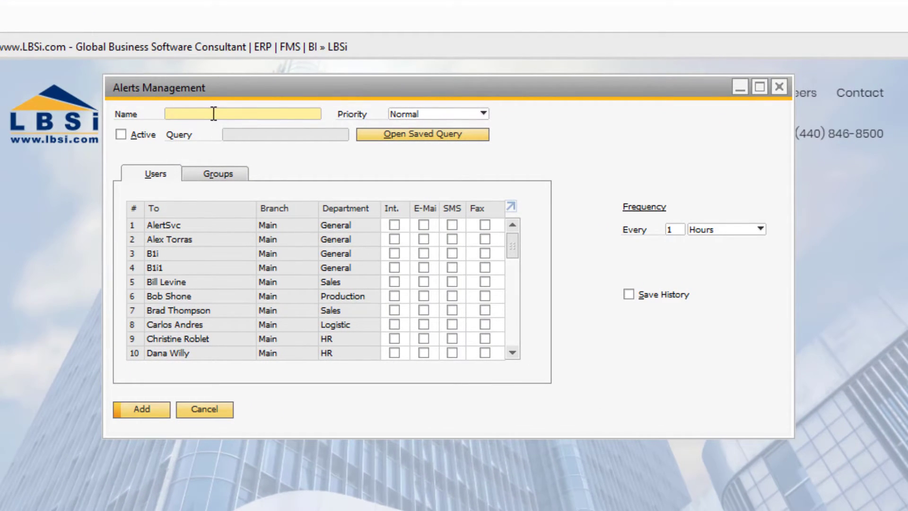
- Name the new alert 'New Customers' and attach the saved New Customers query from BP-Customer and Leads
type("New Customers")
left_click(446, 135)
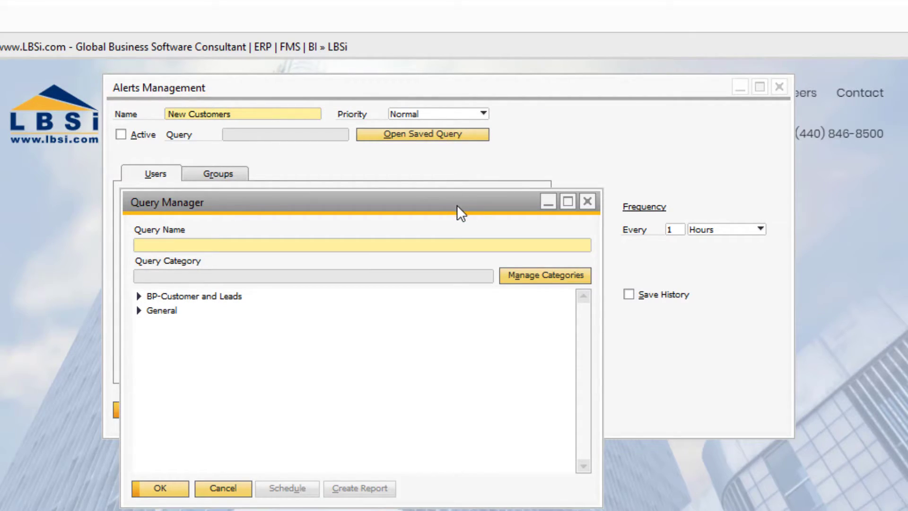
left_click(144, 294)
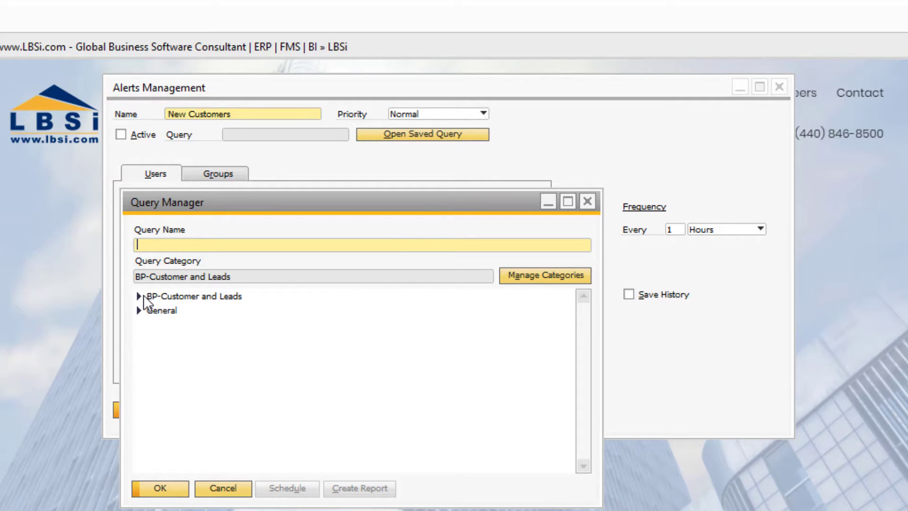
left_click(140, 296)
left_click(168, 313)
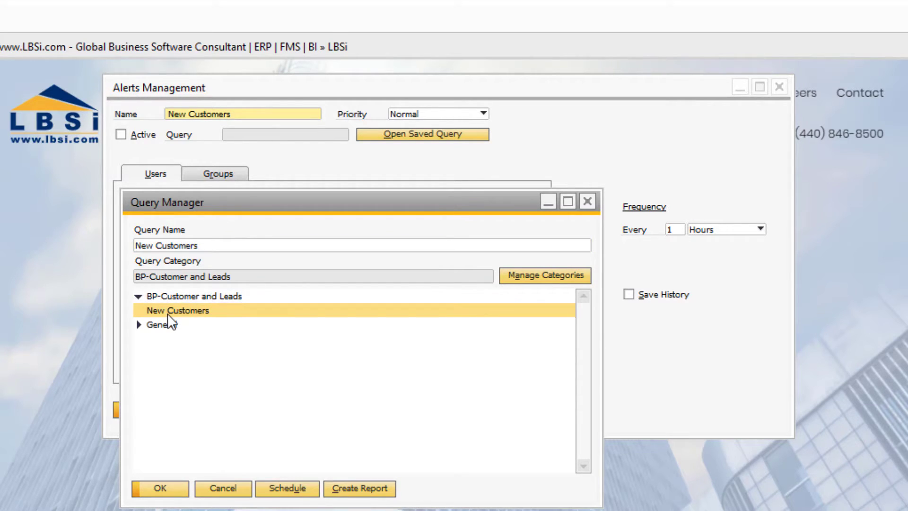
double_click(215, 310)
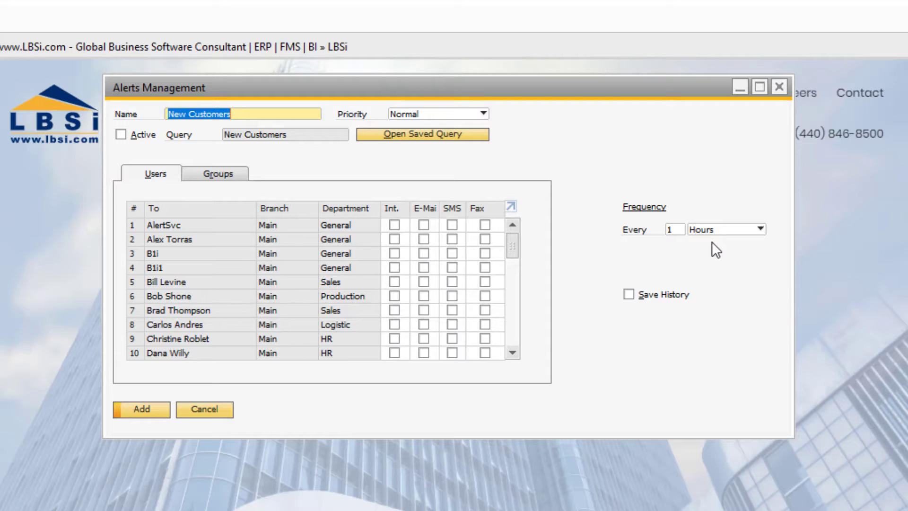
- Set the alert to run every 1 day at 23:50, toggling the history-saving option
left_click(727, 229)
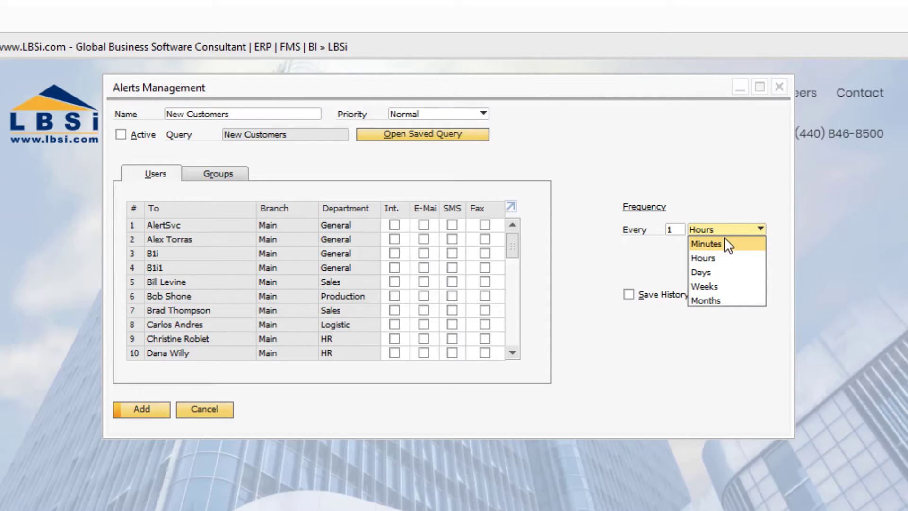
left_click(720, 273)
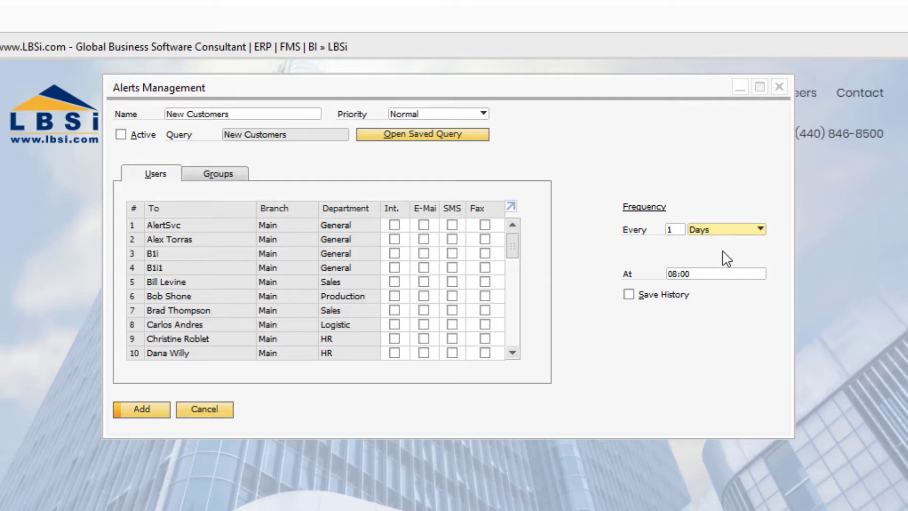
key("alt+s")
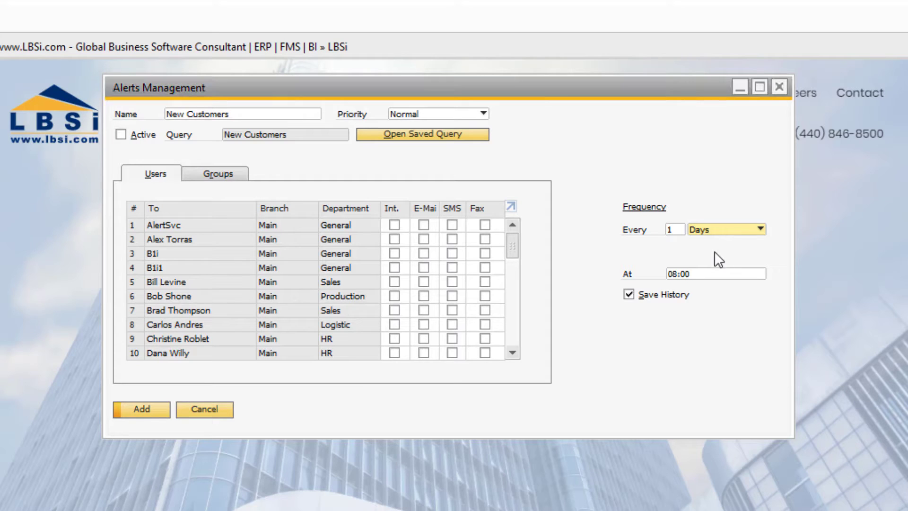
left_click(696, 273)
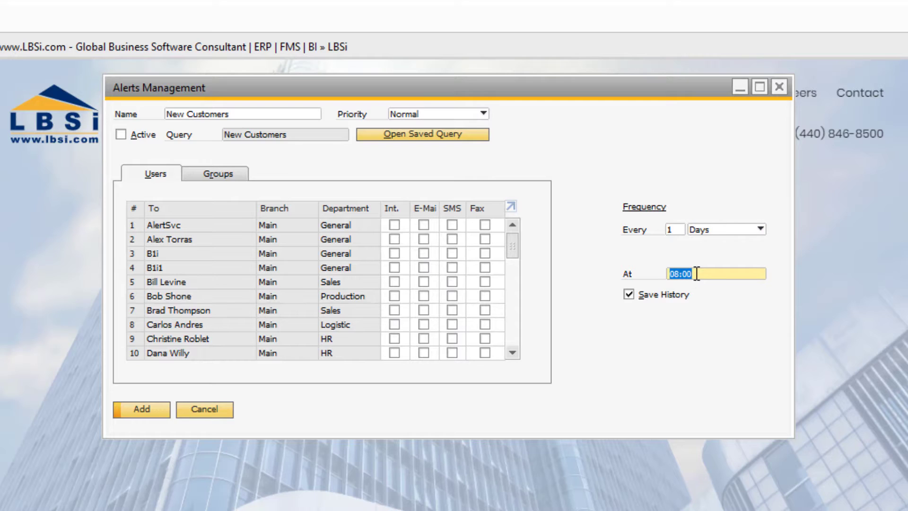
type("23:50")
- Enable E-Mail delivery for a user further down the Users grid and for the first user
scroll(400, 303, "down", 12)
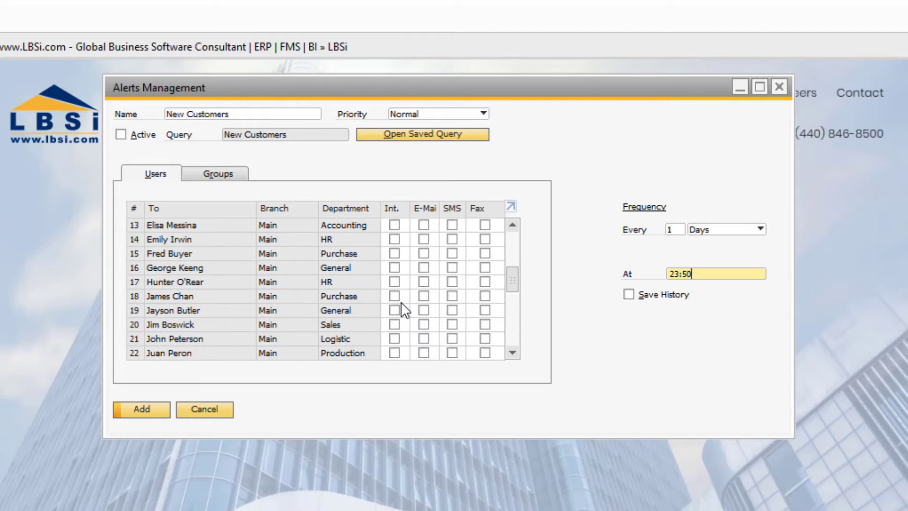
left_click(422, 309)
scroll(411, 291, "up", 12)
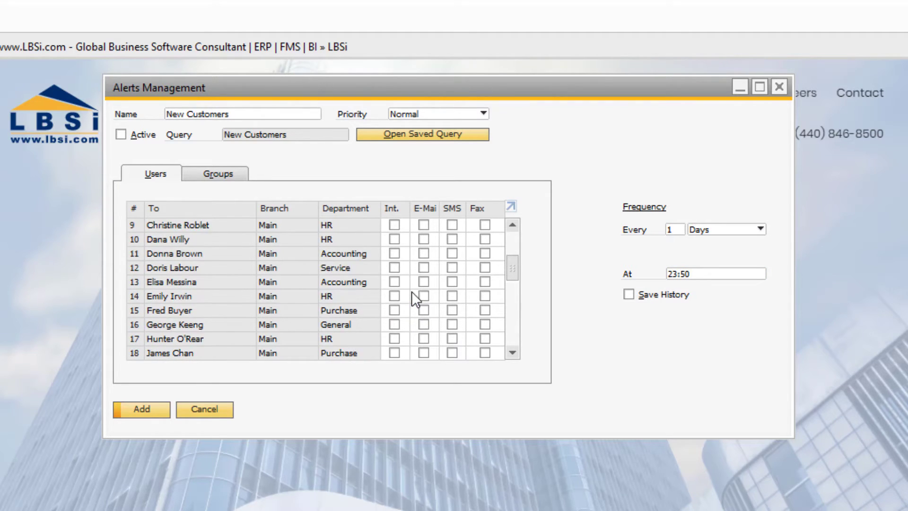
left_click(421, 224)
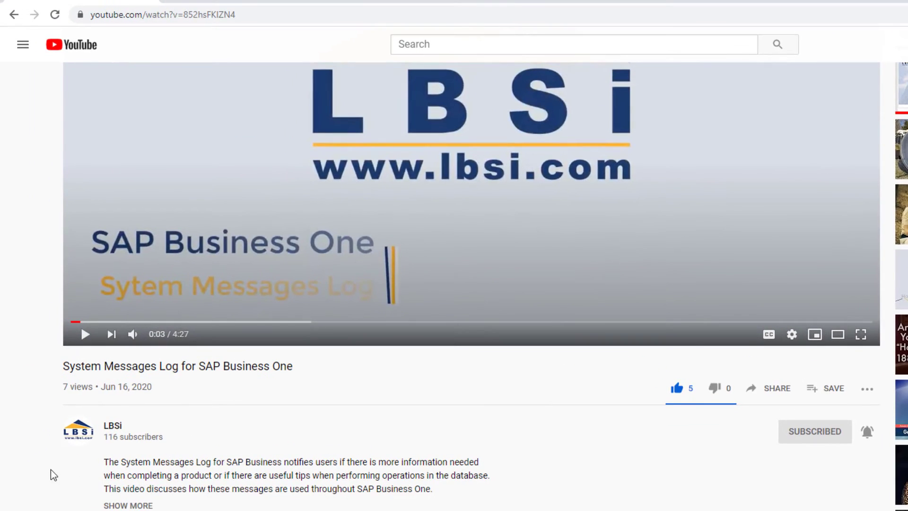
- Go to the LBSi YouTube channel and advance its Uploads row to the next videos
left_click(79, 431)
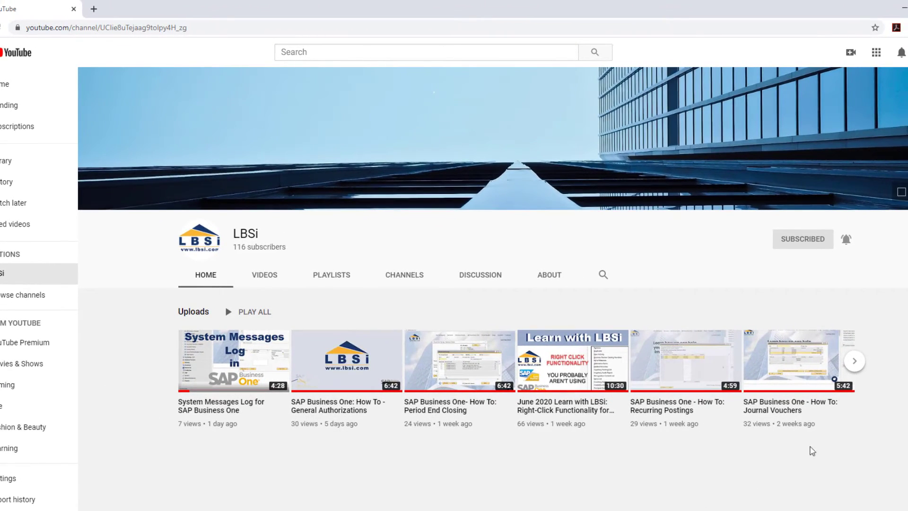
left_click(855, 362)
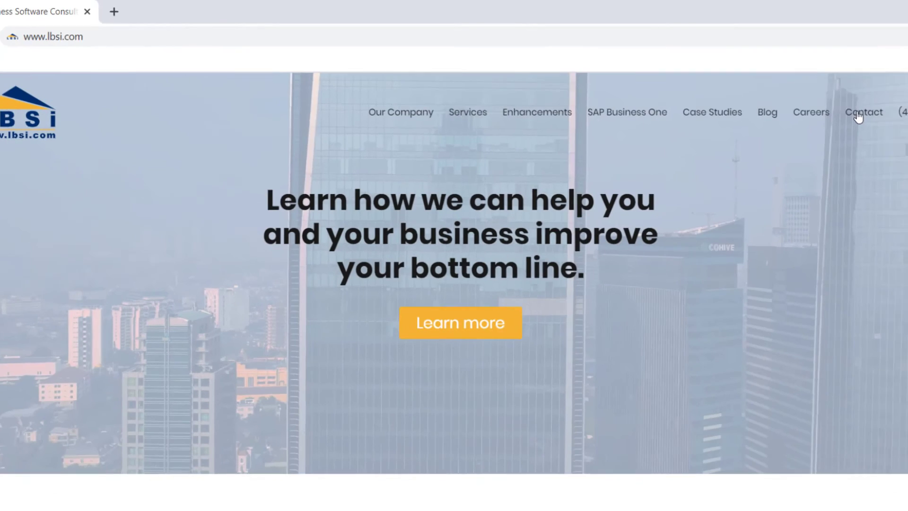
- Go to the LBSi Contact page (lbsi.com/contact/) from the top navigation
left_click(859, 116)
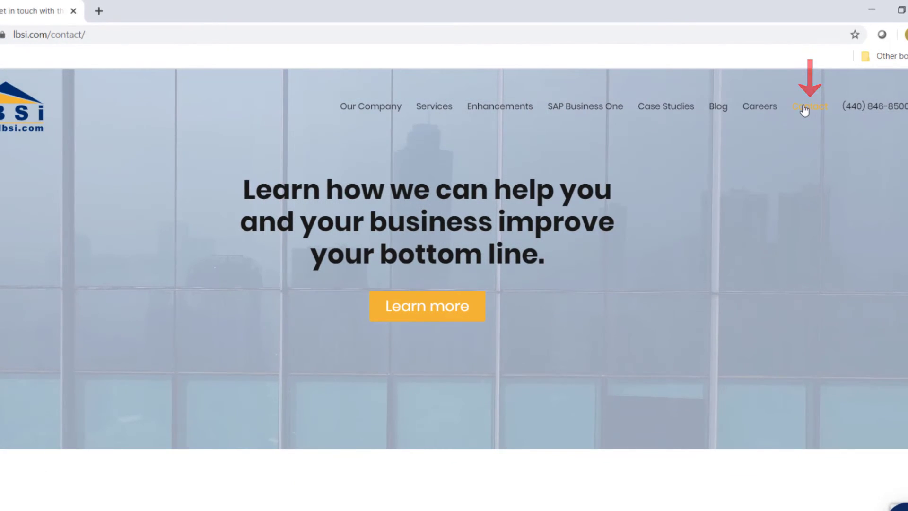